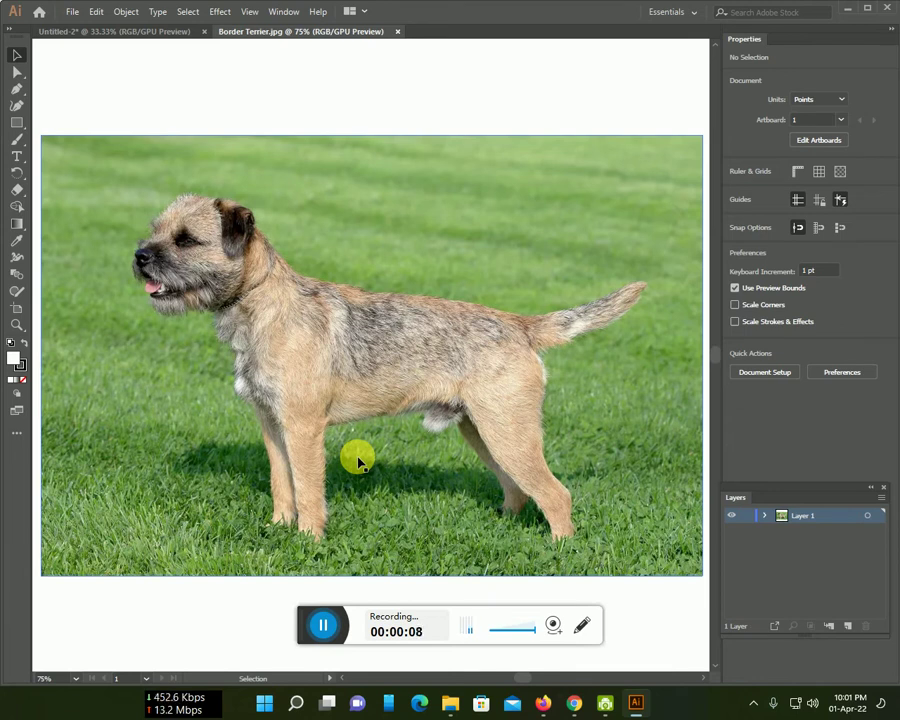
# - Select the terrier photo in Border Terrier.jpg and drag it toward the Untitled-2 tab
pyautogui.click(360, 436)
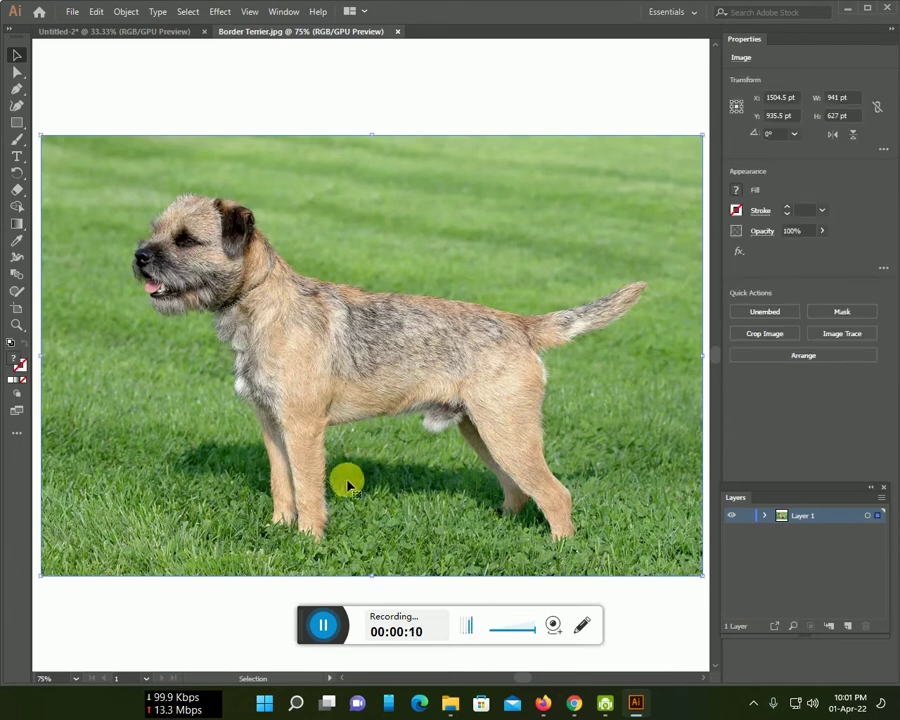
pyautogui.moveTo(375, 447); pyautogui.dragTo(161, 57)
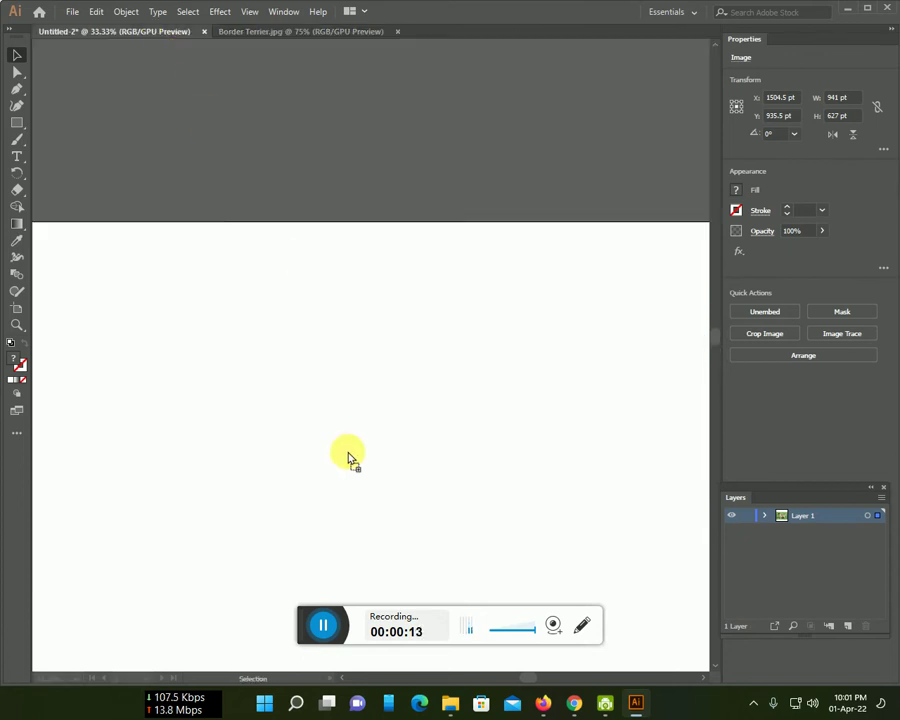
# - Drop the photo into Untitled-2, move it to the top-left, and enlarge it to fill the artboard
pyautogui.moveTo(161, 57); pyautogui.dragTo(368, 458)
pyautogui.scroll(-2, 360, 440)
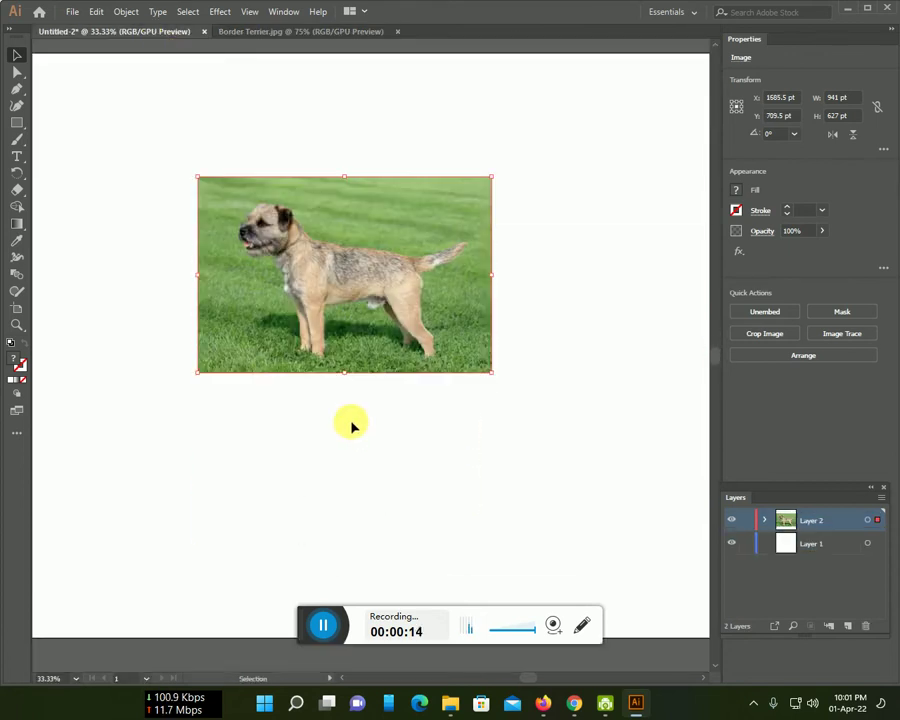
pyautogui.moveTo(296, 294)
pyautogui.mouseDown()
pyautogui.moveTo(216, 220)
pyautogui.moveTo(184, 214)
pyautogui.mouseUp()
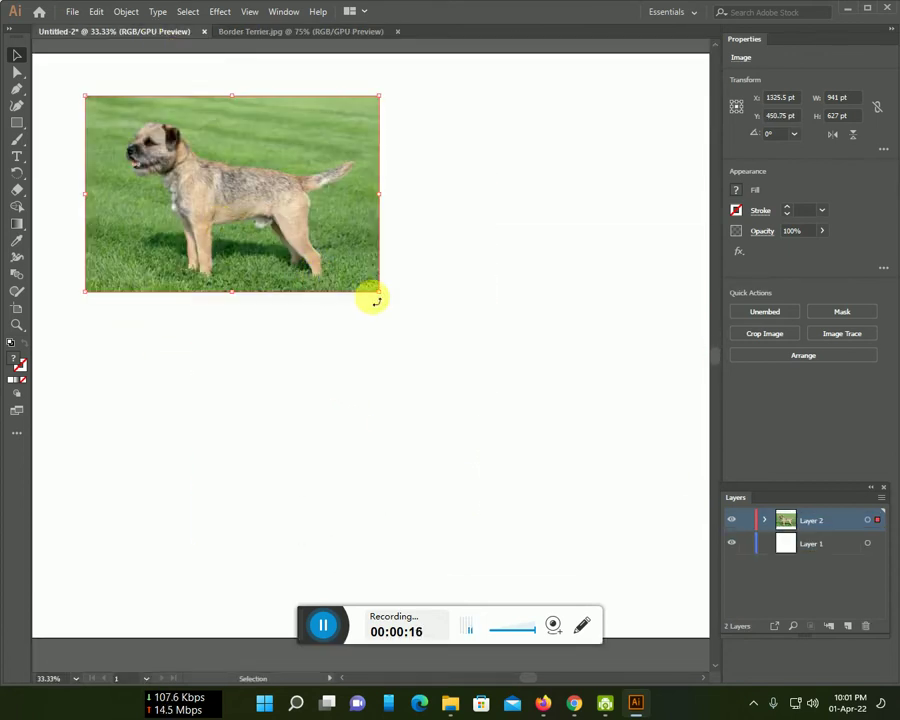
pyautogui.moveTo(381, 300); pyautogui.dragTo(634, 667)
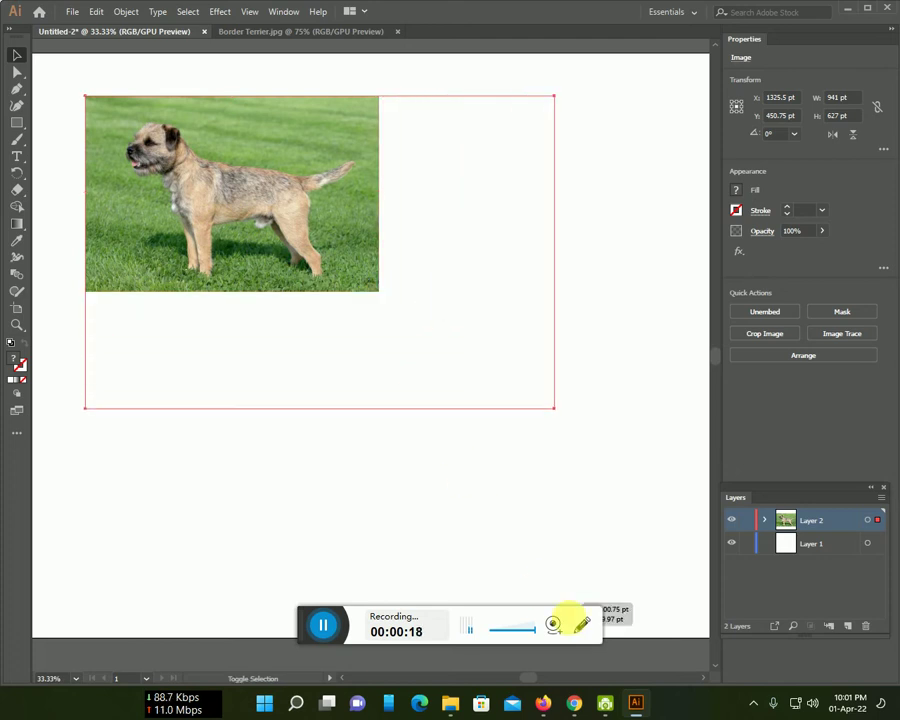
pyautogui.moveTo(423, 329)
pyautogui.mouseDown()
pyautogui.moveTo(401, 320)
pyautogui.moveTo(403, 311)
pyautogui.mouseUp()
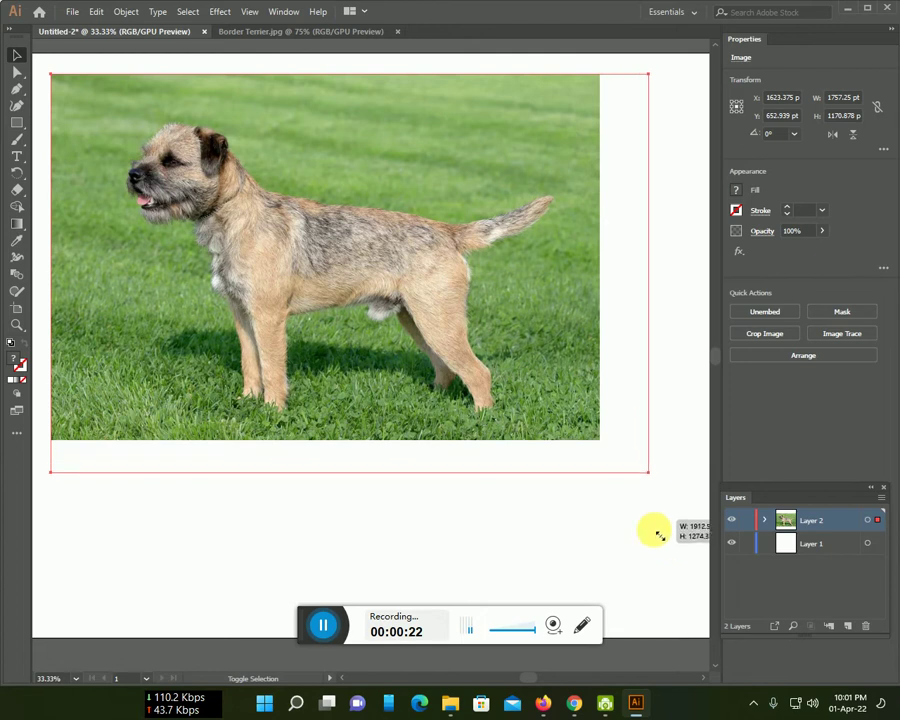
pyautogui.moveTo(598, 443); pyautogui.dragTo(673, 559)
pyautogui.scroll(1, 524, 566)
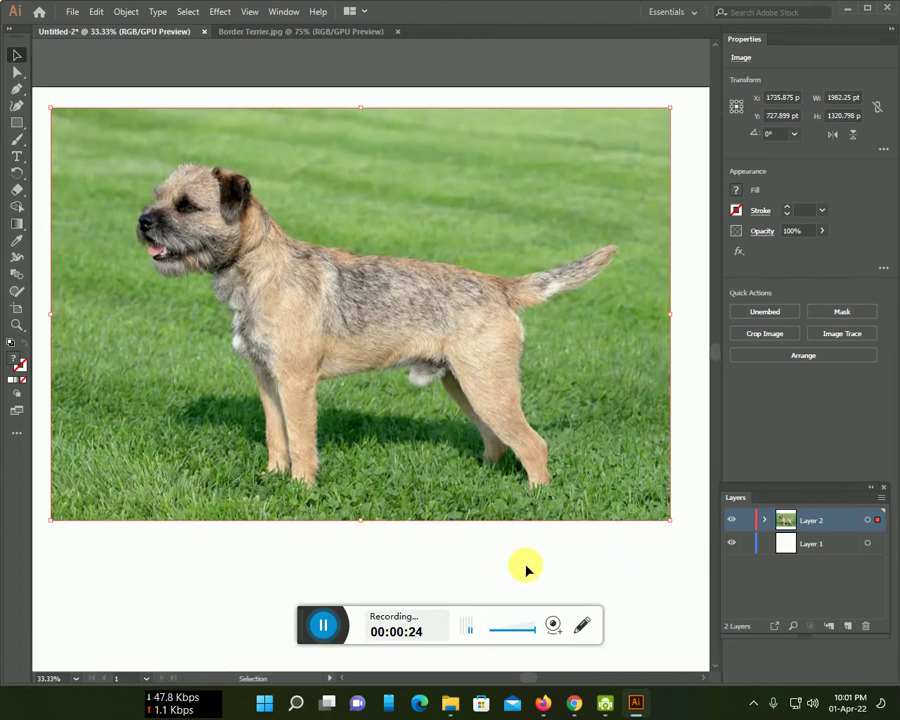
pyautogui.scroll(1, 528, 564)
pyautogui.scroll(-4, 442, 422)
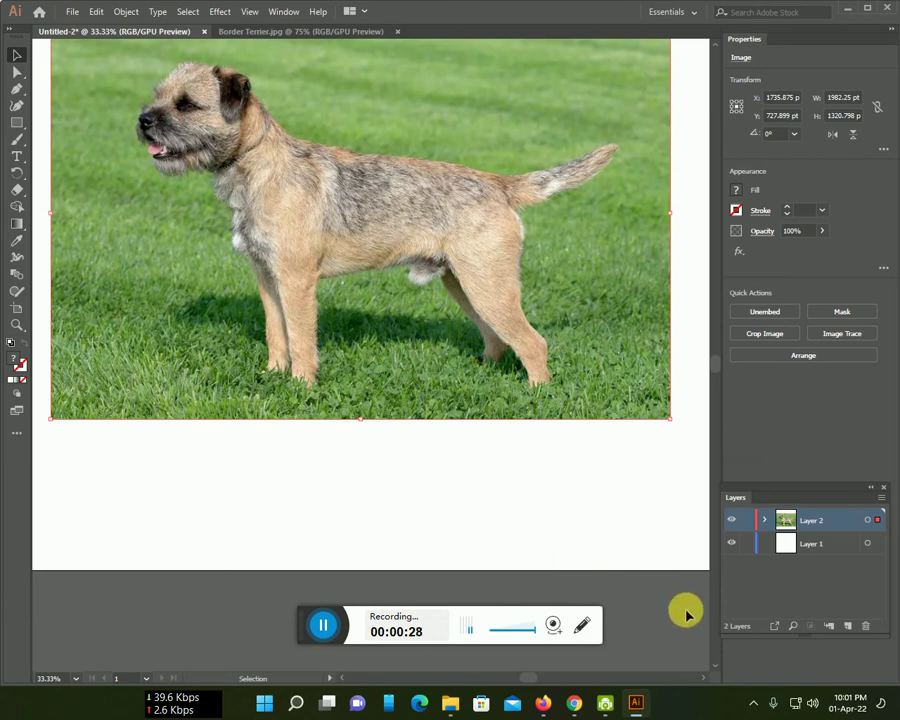
# - Put the photo on Layer 1 at 69% opacity, lock Layer 1, and select Layer 2
pyautogui.moveTo(882, 546); pyautogui.dragTo(878, 544)
pyautogui.click(822, 231)
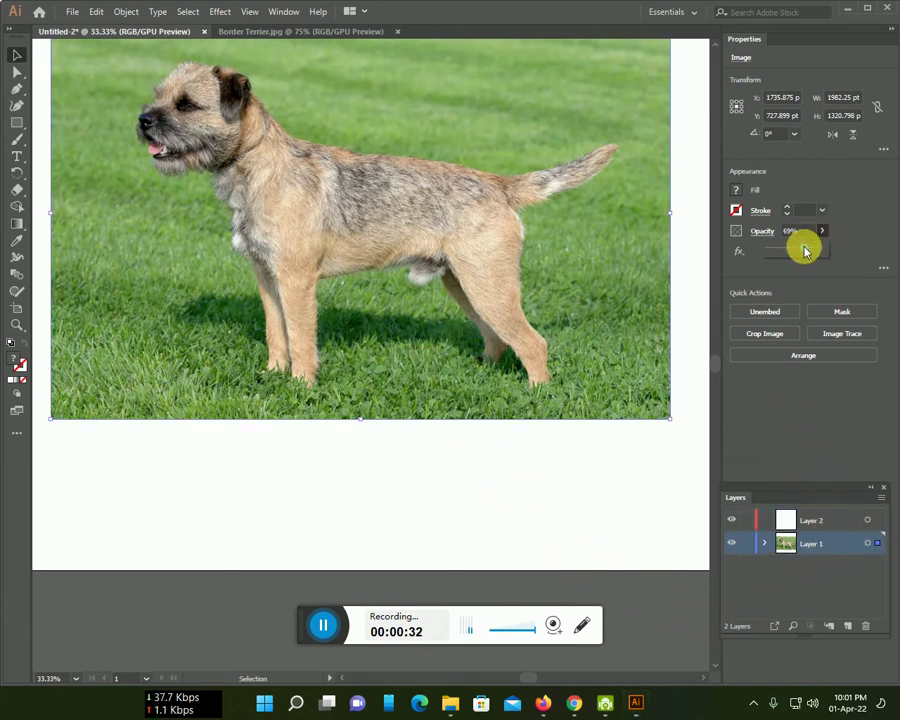
pyautogui.click(804, 248)
pyautogui.click(750, 545)
pyautogui.click(811, 521)
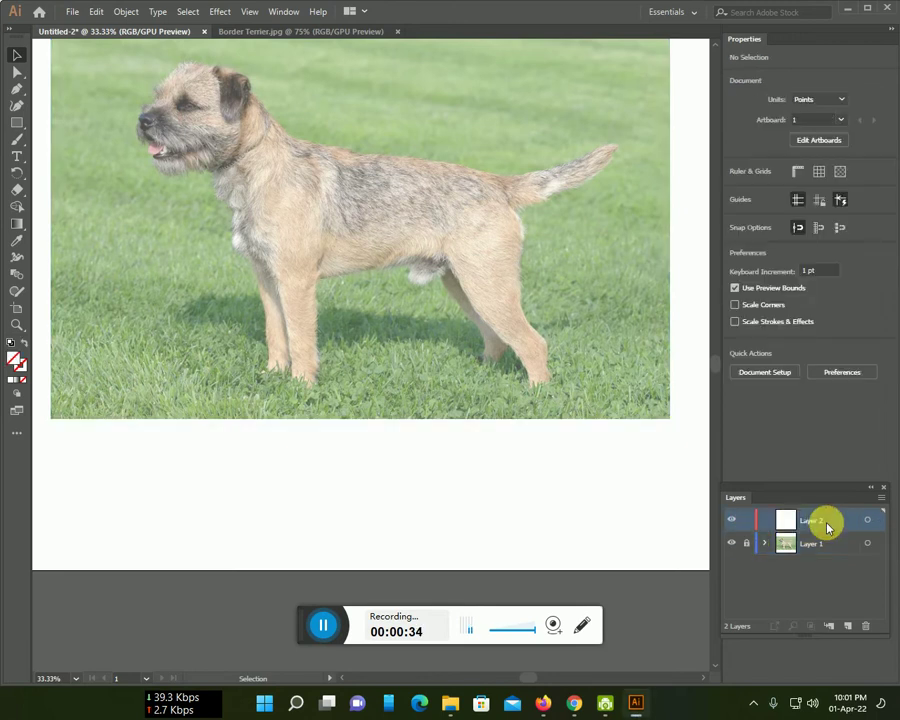
# - Switch to the Paintbrush and give it a cyan stroke at 100% opacity
pyautogui.press('b')
pyautogui.click(822, 231)
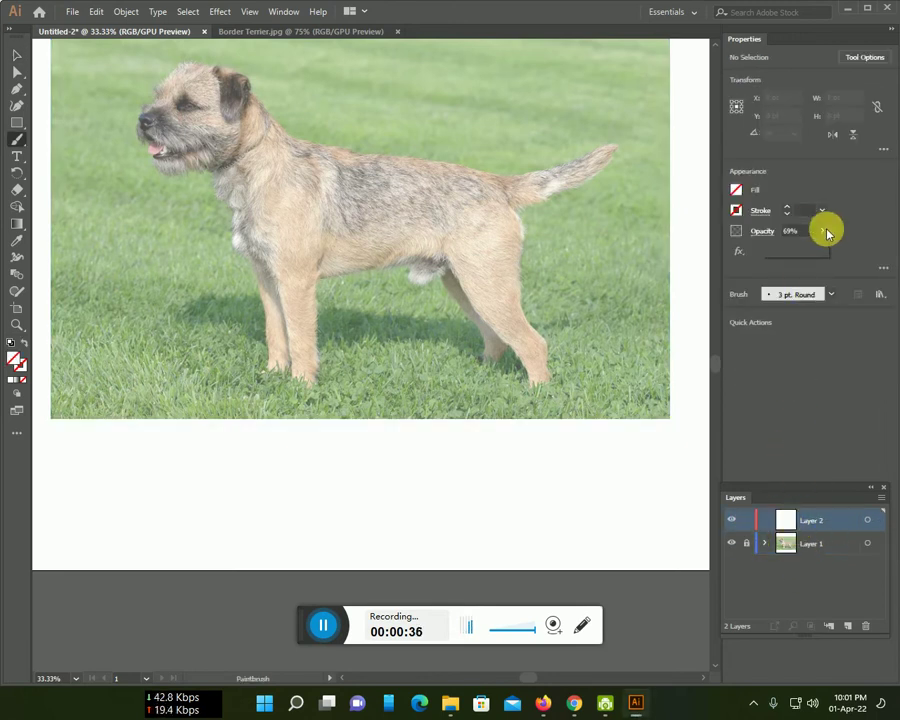
pyautogui.click(736, 210)
pyautogui.click(612, 261)
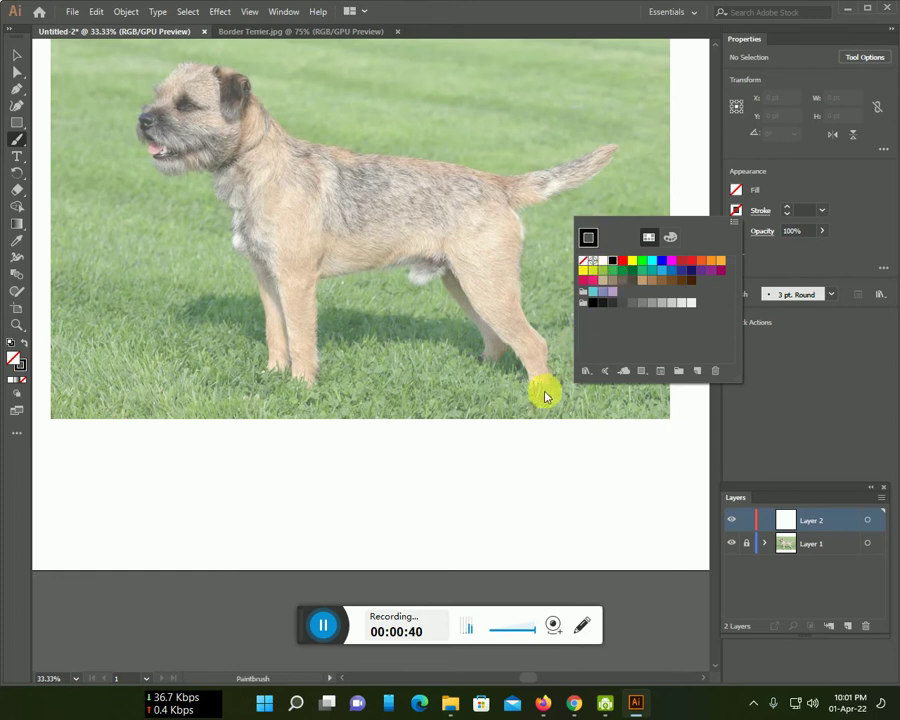
pyautogui.click(650, 262)
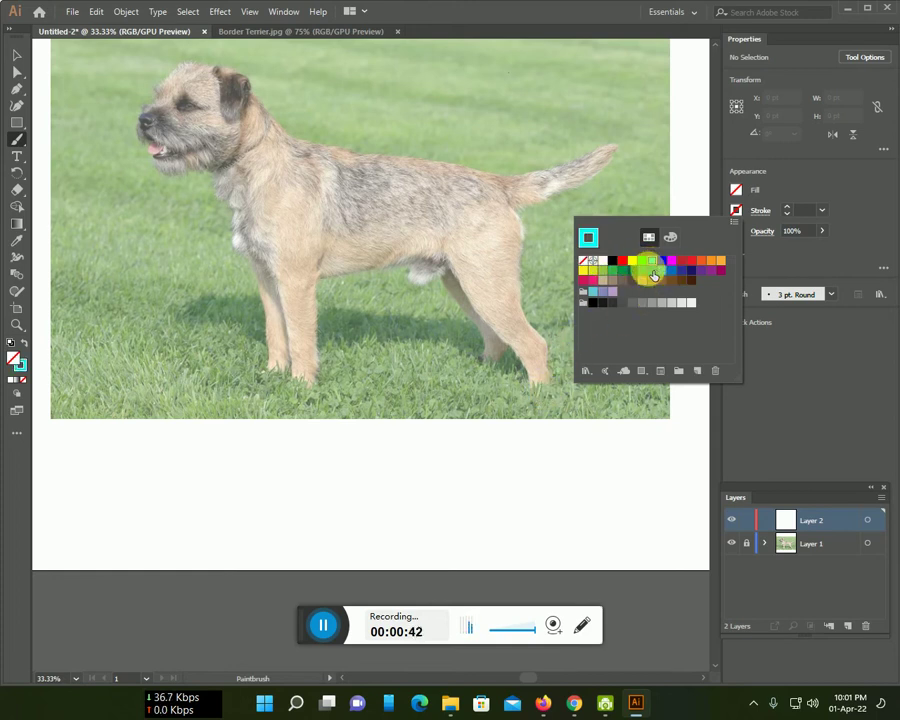
pyautogui.scroll(1, 502, 352)
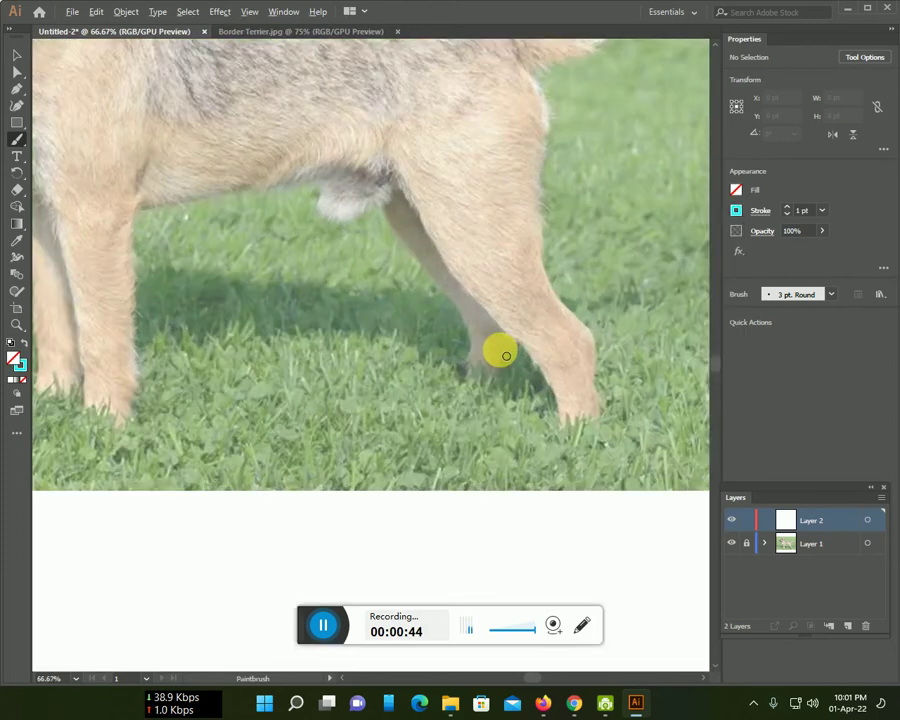
# - Trace the belly line and the hind leg's inner edge, foot, and rear edge
pyautogui.scroll(1, 504, 352)
pyautogui.scroll(2, 470, 390)
pyautogui.scroll(2, 420, 410)
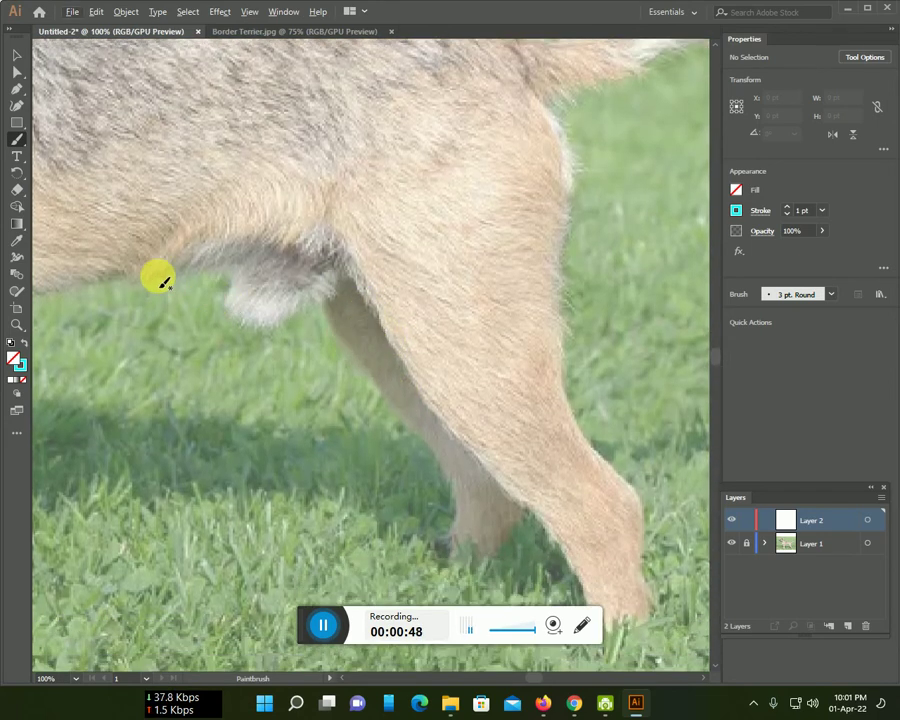
pyautogui.moveTo(147, 278)
pyautogui.mouseDown()
pyautogui.moveTo(247, 236)
pyautogui.moveTo(412, 372)
pyautogui.moveTo(535, 514)
pyautogui.moveTo(589, 598)
pyautogui.mouseUp()
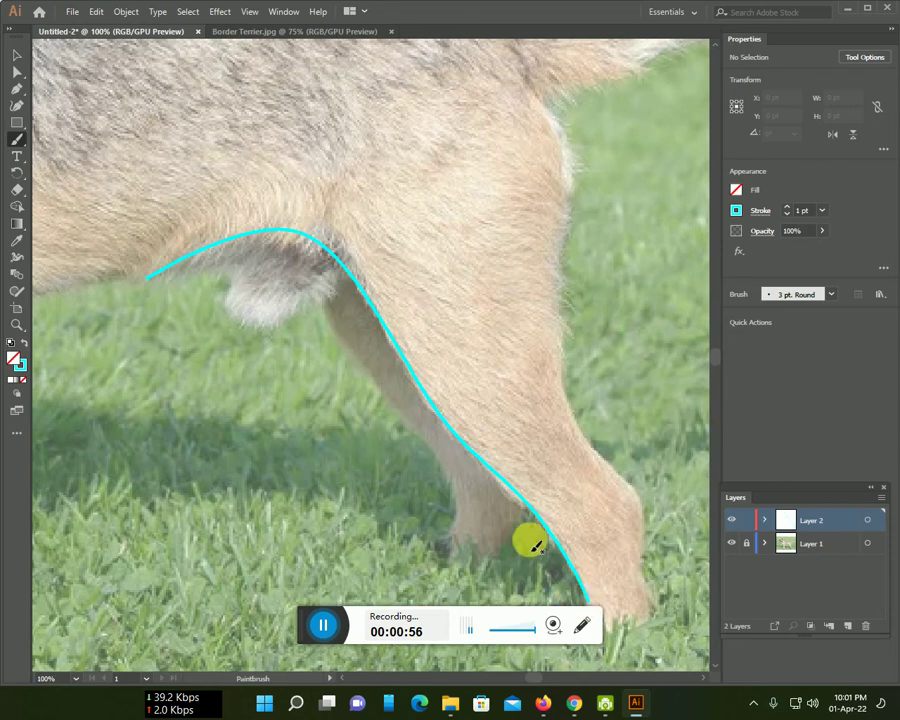
pyautogui.scroll(-2, 432, 420)
pyautogui.scroll(-1, 432, 420)
pyautogui.moveTo(328, 170)
pyautogui.mouseDown()
pyautogui.moveTo(341, 212)
pyautogui.moveTo(444, 328)
pyautogui.moveTo(442, 411)
pyautogui.mouseUp()
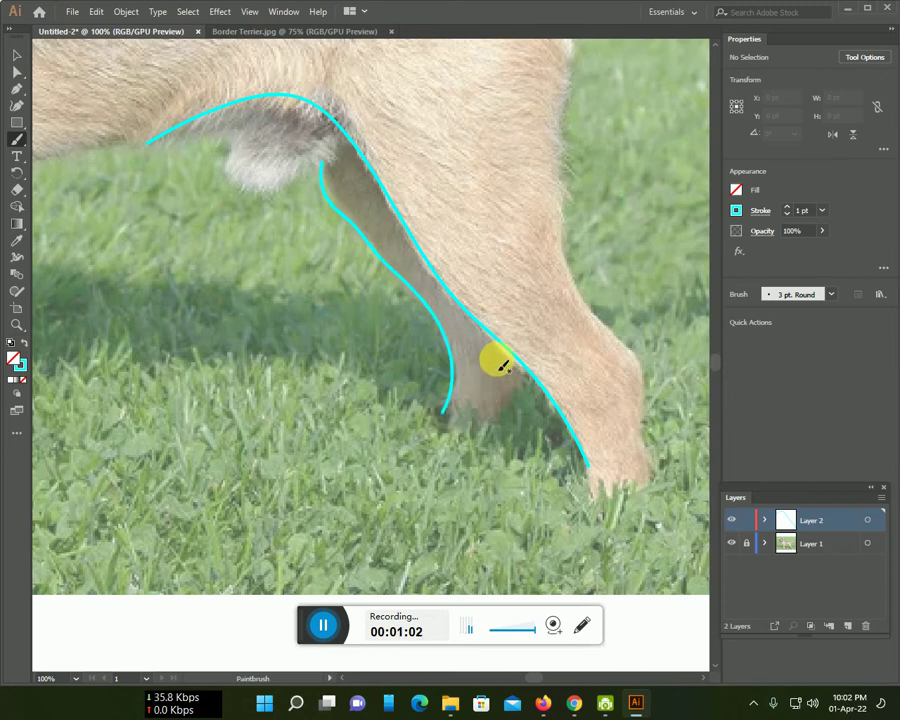
pyautogui.moveTo(526, 374); pyautogui.dragTo(497, 423)
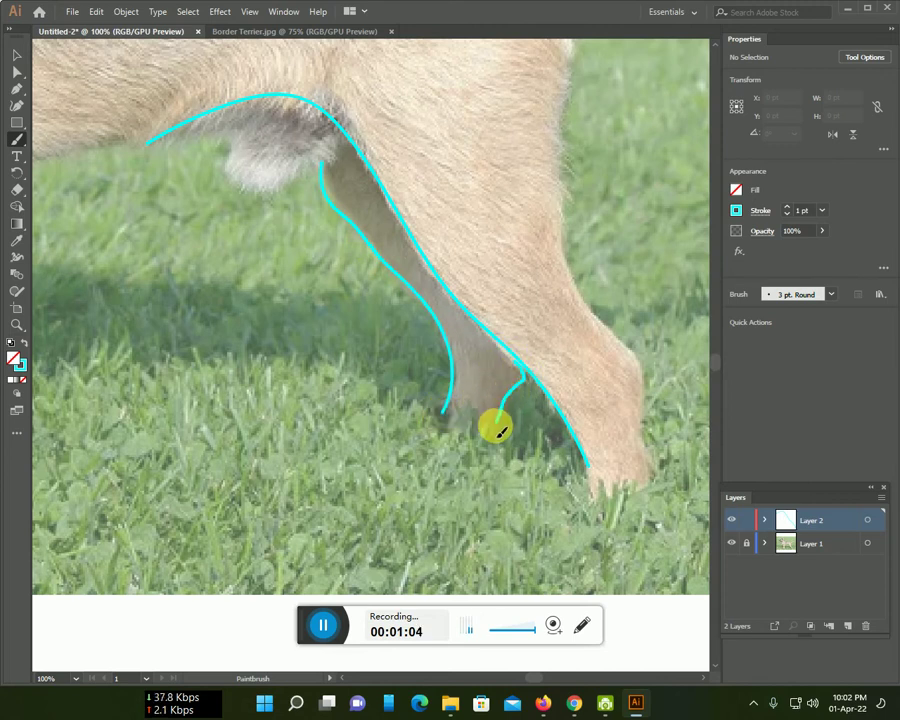
pyautogui.moveTo(566, 70)
pyautogui.mouseDown()
pyautogui.moveTo(566, 232)
pyautogui.moveTo(596, 314)
pyautogui.moveTo(636, 352)
pyautogui.moveTo(654, 483)
pyautogui.mouseUp()
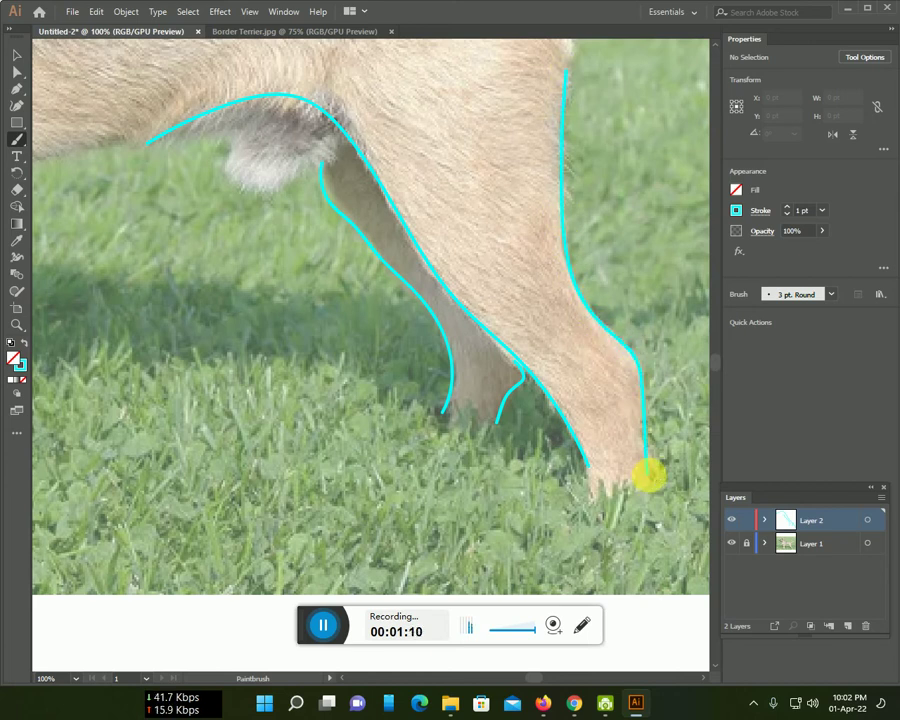
# - Extend the rear leg outline up toward the tail and add the haunch strokes
pyautogui.scroll(3, 623, 418)
pyautogui.scroll(3, 589, 374)
pyautogui.scroll(2, 599, 316)
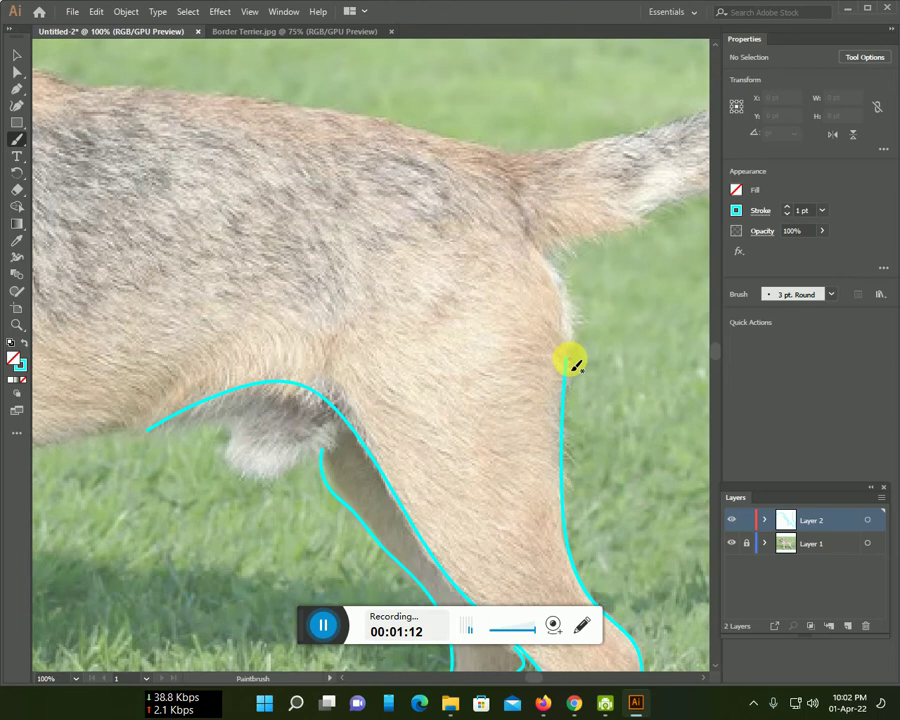
pyautogui.moveTo(570, 372); pyautogui.dragTo(574, 322)
pyautogui.moveTo(542, 260); pyautogui.dragTo(675, 213)
pyautogui.scroll(-2, 383, 316)
pyautogui.scroll(-3, 383, 316)
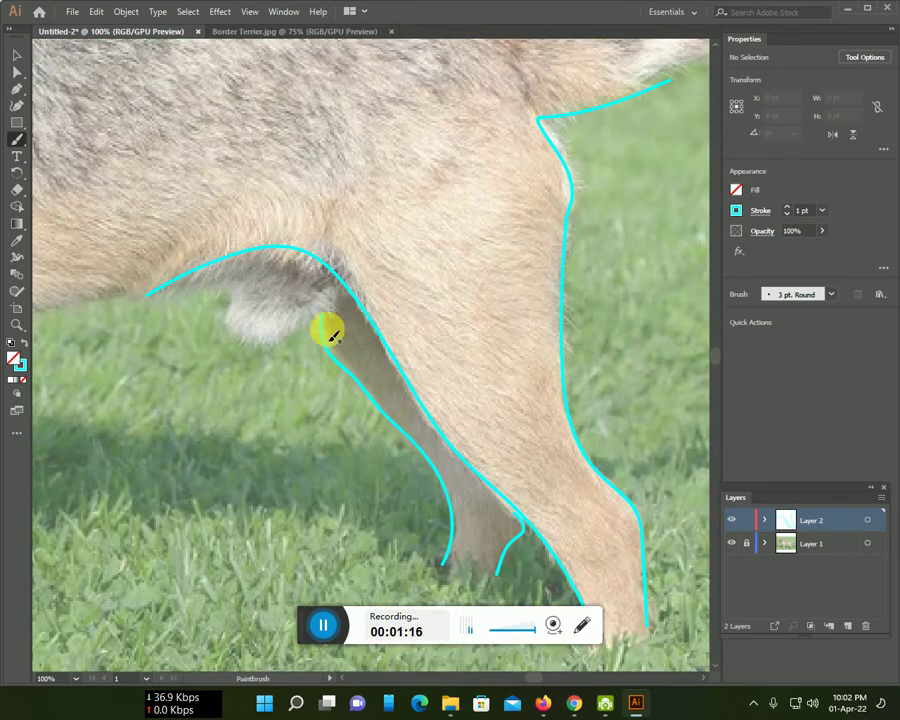
pyautogui.moveTo(311, 307)
pyautogui.mouseDown()
pyautogui.moveTo(301, 331)
pyautogui.moveTo(262, 352)
pyautogui.moveTo(217, 321)
pyautogui.moveTo(246, 300)
pyautogui.moveTo(183, 292)
pyautogui.moveTo(52, 302)
pyautogui.mouseUp()
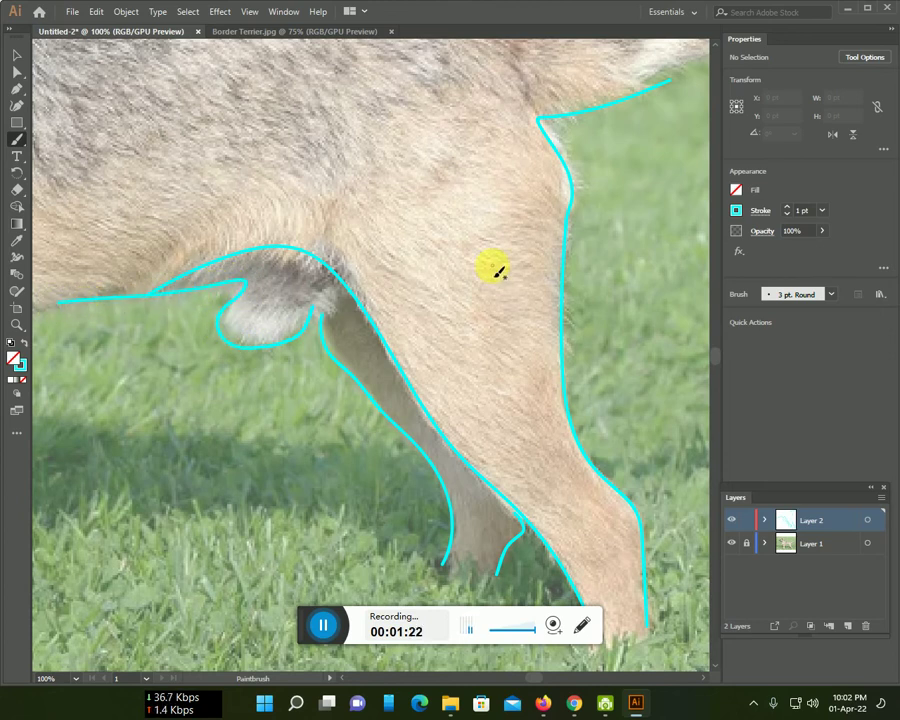
pyautogui.scroll(2, 495, 275)
pyautogui.scroll(3, 510, 285)
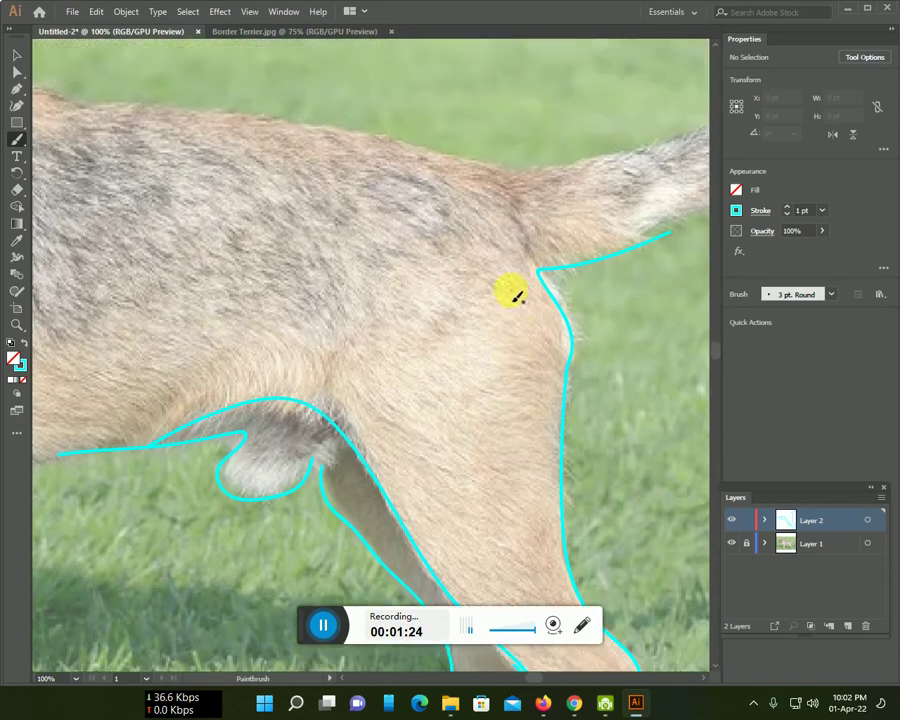
# - Stroke along the back, trace the front leg's back edge, and join the belly line to it
pyautogui.hscroll(3, 440, 300)
pyautogui.moveTo(247, 168)
pyautogui.mouseDown()
pyautogui.moveTo(490, 192)
pyautogui.moveTo(666, 110)
pyautogui.moveTo(551, 149)
pyautogui.moveTo(508, 235)
pyautogui.moveTo(412, 296)
pyautogui.moveTo(281, 345)
pyautogui.moveTo(683, 290)
pyautogui.mouseUp()
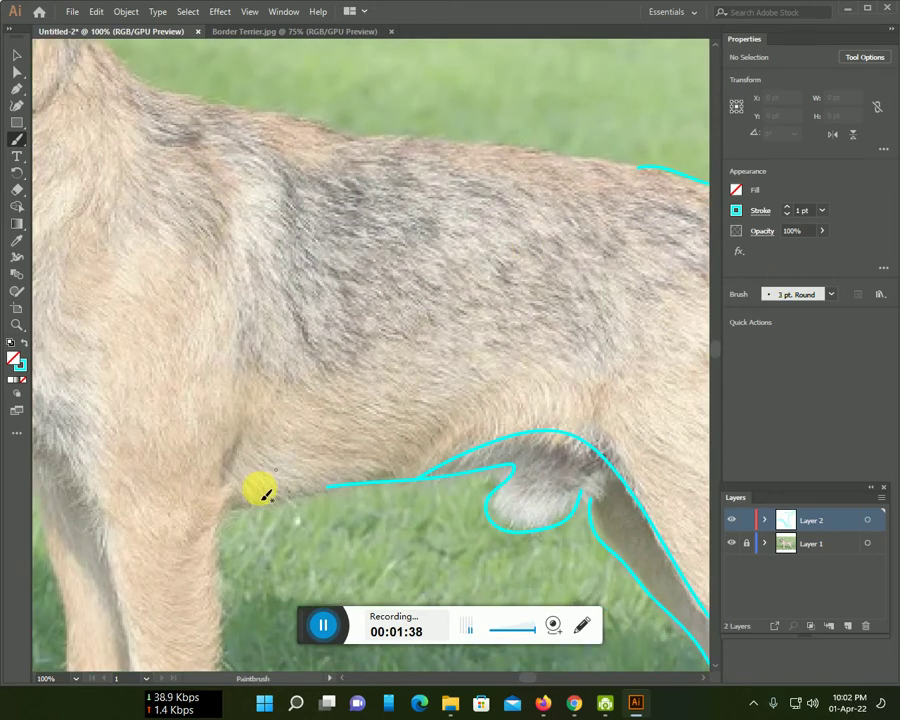
pyautogui.scroll(-2, 300, 414)
pyautogui.scroll(-3, 310, 400)
pyautogui.moveTo(237, 177)
pyautogui.mouseDown()
pyautogui.moveTo(217, 315)
pyautogui.moveTo(222, 570)
pyautogui.mouseUp()
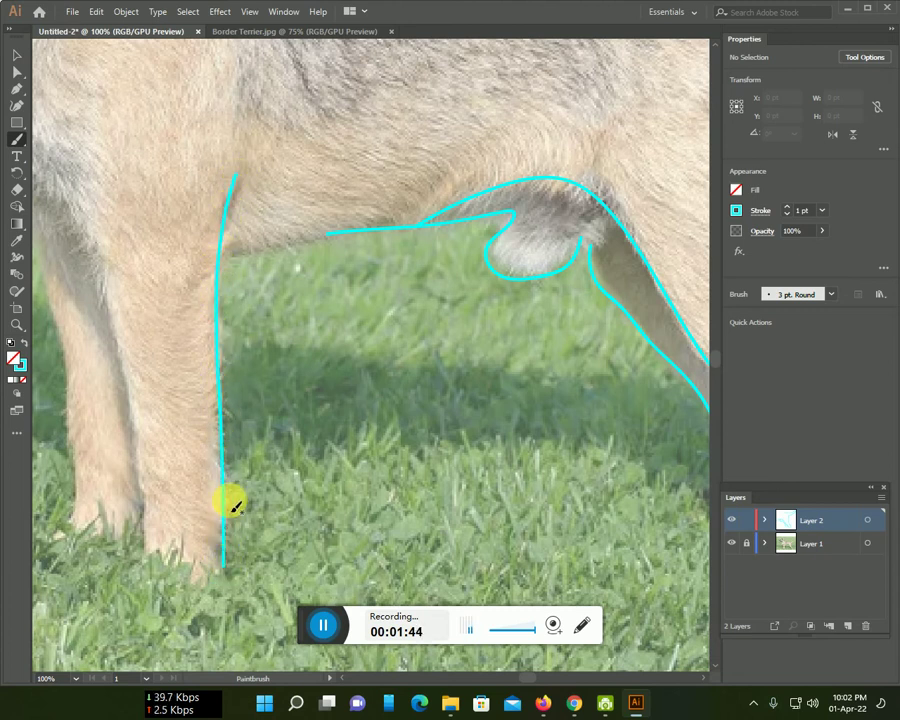
pyautogui.moveTo(219, 258); pyautogui.dragTo(315, 241)
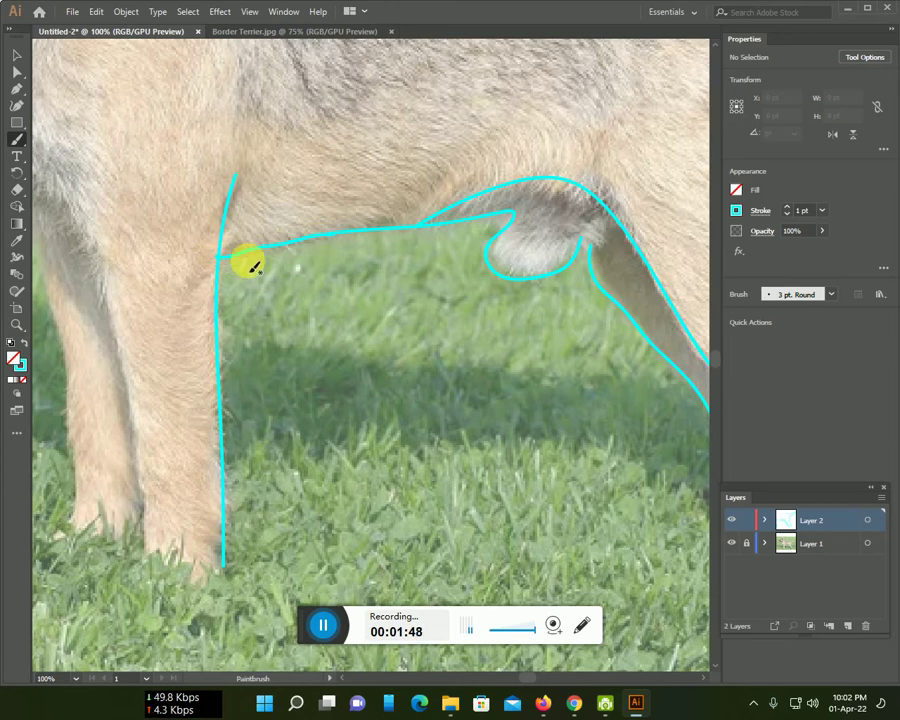
# - Trace the inner edge between the front legs and the far front leg's front edge
pyautogui.hscroll(-2, 300, 264)
pyautogui.hscroll(-3, 410, 250)
pyautogui.scroll(-1, 375, 195)
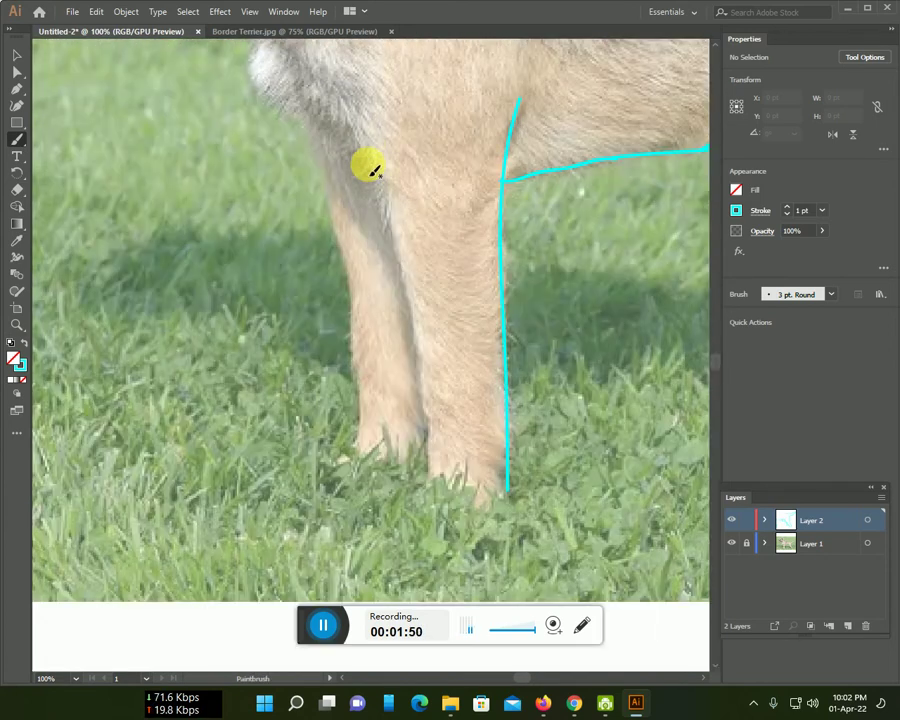
pyautogui.moveTo(360, 122); pyautogui.dragTo(430, 462)
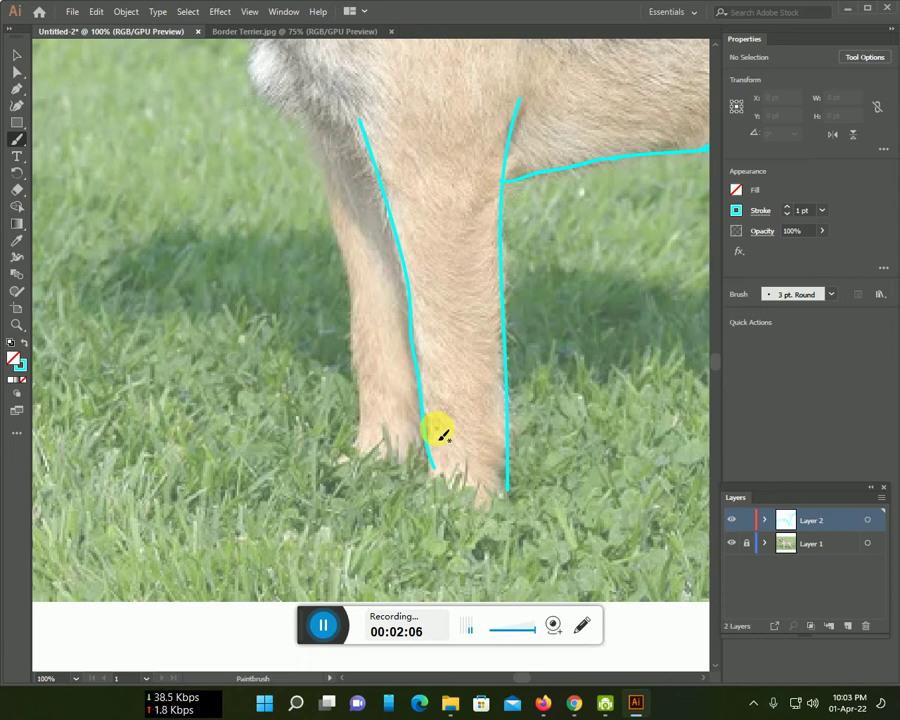
pyautogui.scroll(2, 478, 290)
pyautogui.moveTo(314, 190); pyautogui.dragTo(357, 485)
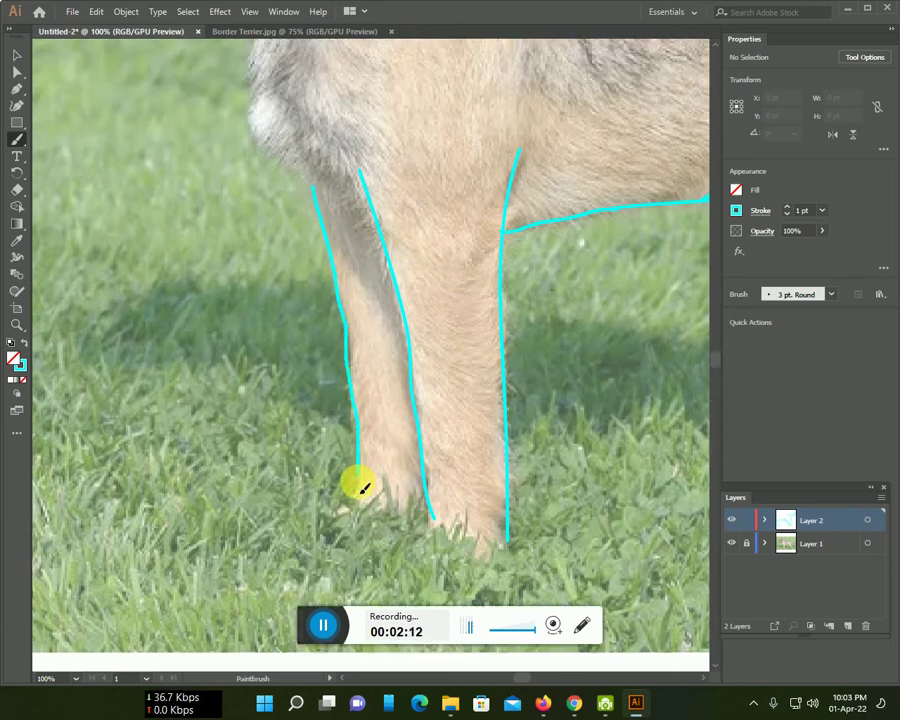
pyautogui.scroll(2, 346, 504)
# - Trace the dog's chest down toward the front legs
pyautogui.scroll(3, 346, 490)
pyautogui.scroll(3, 320, 456)
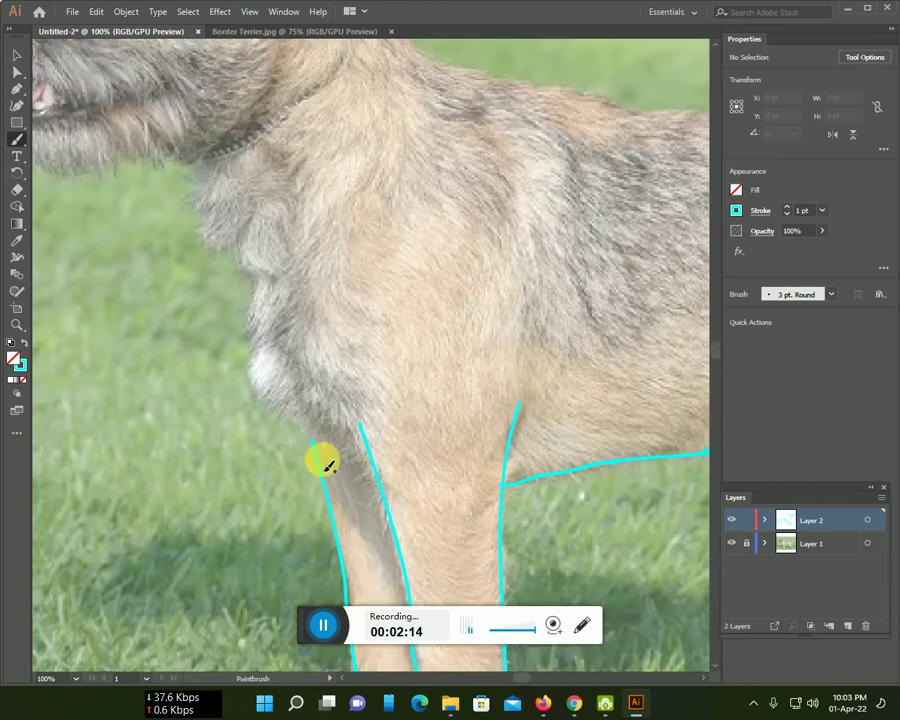
pyautogui.moveTo(240, 263)
pyautogui.mouseDown()
pyautogui.moveTo(256, 381)
pyautogui.moveTo(300, 432)
pyautogui.mouseUp()
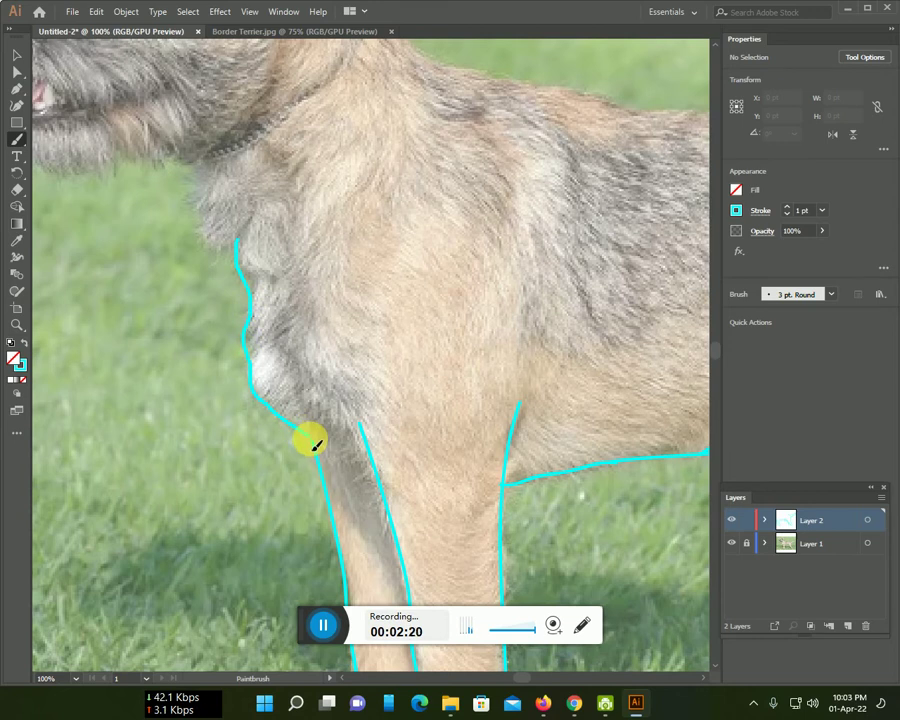
# - Outline the front of the neck, the chin, and the mouth up to the nose
pyautogui.scroll(3, 328, 320)
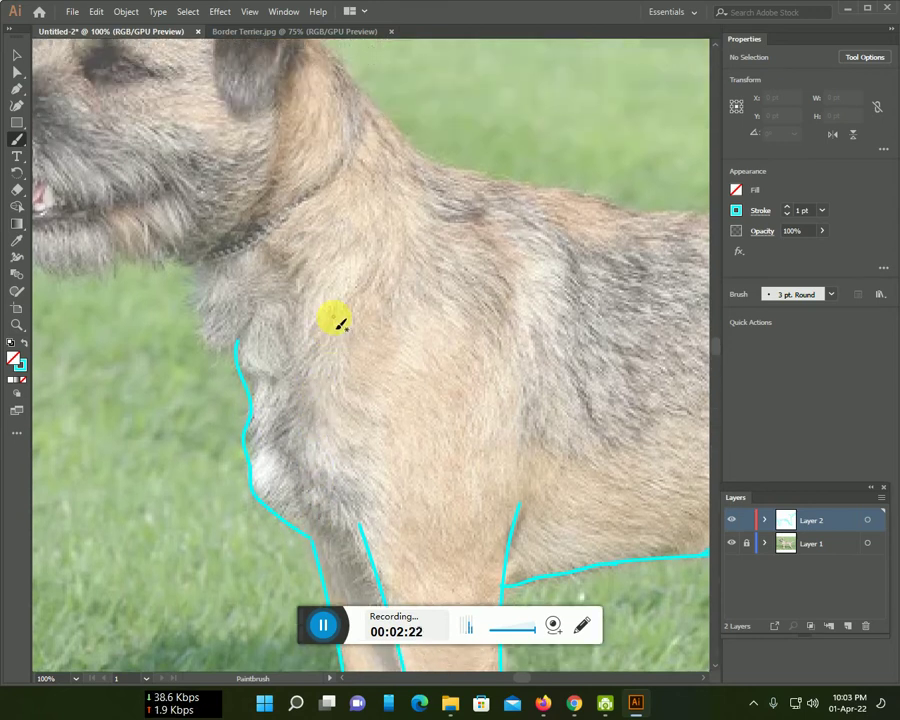
pyautogui.scroll(1, 345, 325)
pyautogui.scroll(1, 350, 370)
pyautogui.scroll(2, 294, 420)
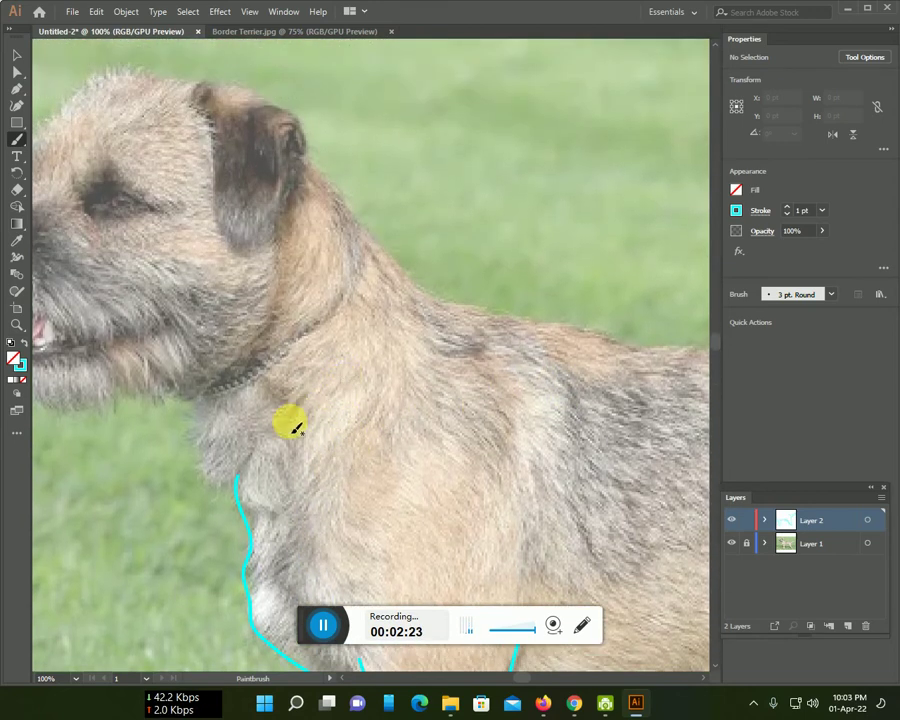
pyautogui.scroll(-1, 258, 442)
pyautogui.hscroll(-1, 290, 430)
pyautogui.hscroll(-2, 350, 410)
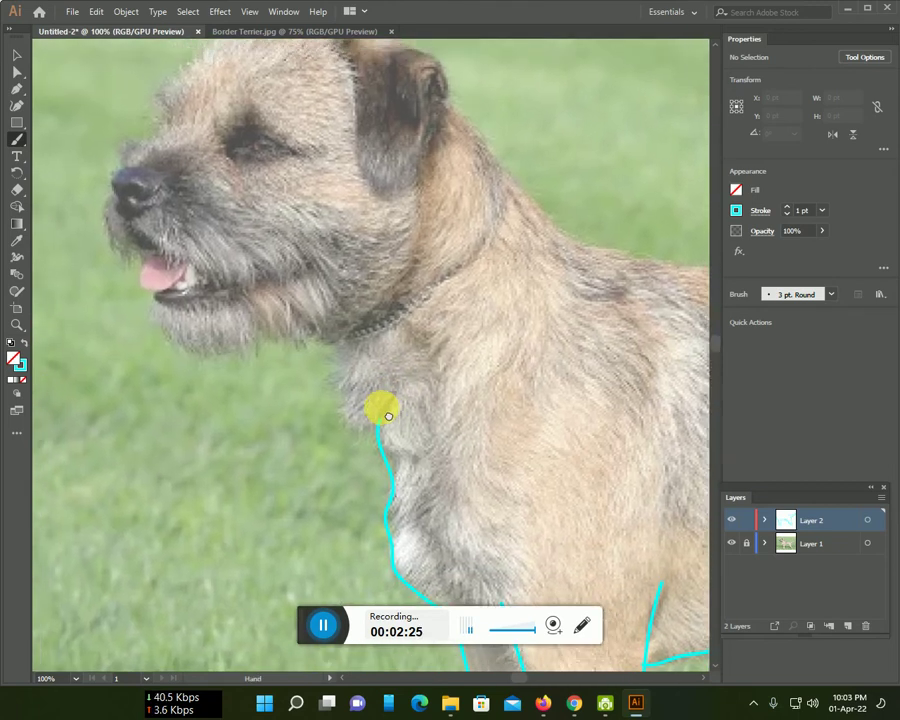
pyautogui.moveTo(352, 368)
pyautogui.mouseDown()
pyautogui.moveTo(377, 452)
pyautogui.moveTo(388, 441)
pyautogui.mouseUp()
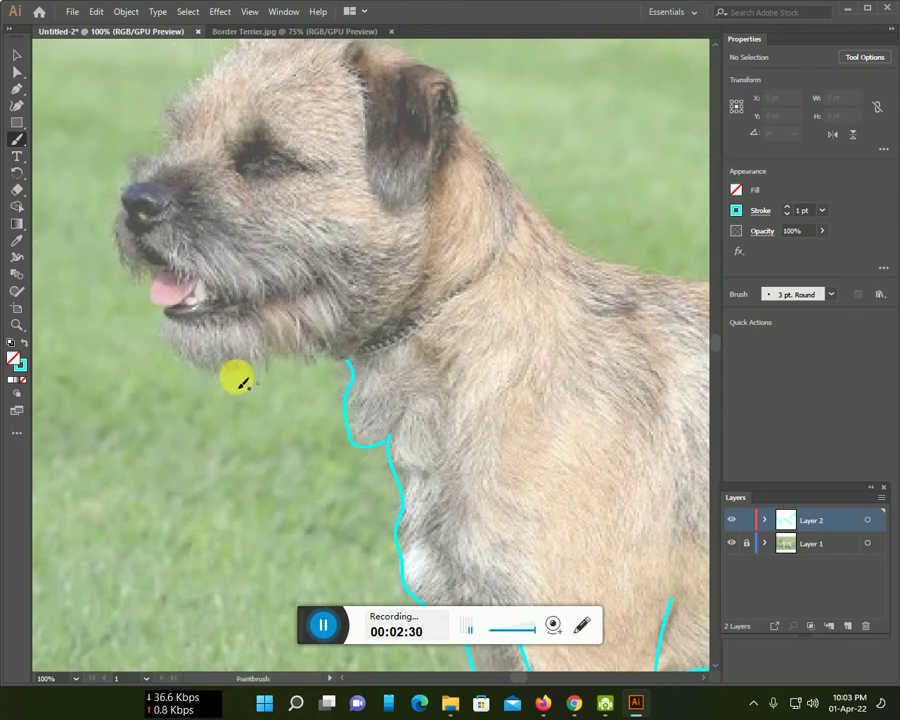
pyautogui.moveTo(158, 327)
pyautogui.mouseDown()
pyautogui.moveTo(197, 364)
pyautogui.moveTo(249, 373)
pyautogui.moveTo(311, 354)
pyautogui.moveTo(352, 376)
pyautogui.mouseUp()
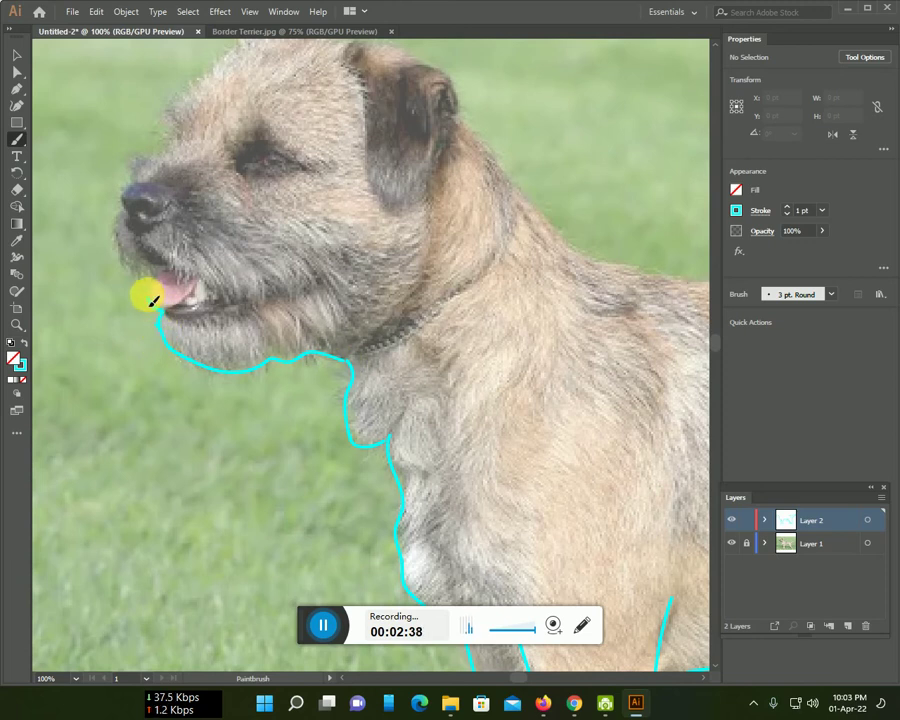
pyautogui.moveTo(155, 287)
pyautogui.mouseDown()
pyautogui.moveTo(119, 251)
pyautogui.moveTo(113, 225)
pyautogui.moveTo(128, 162)
pyautogui.moveTo(205, 72)
pyautogui.mouseUp()
pyautogui.scroll(2, 231, 104)
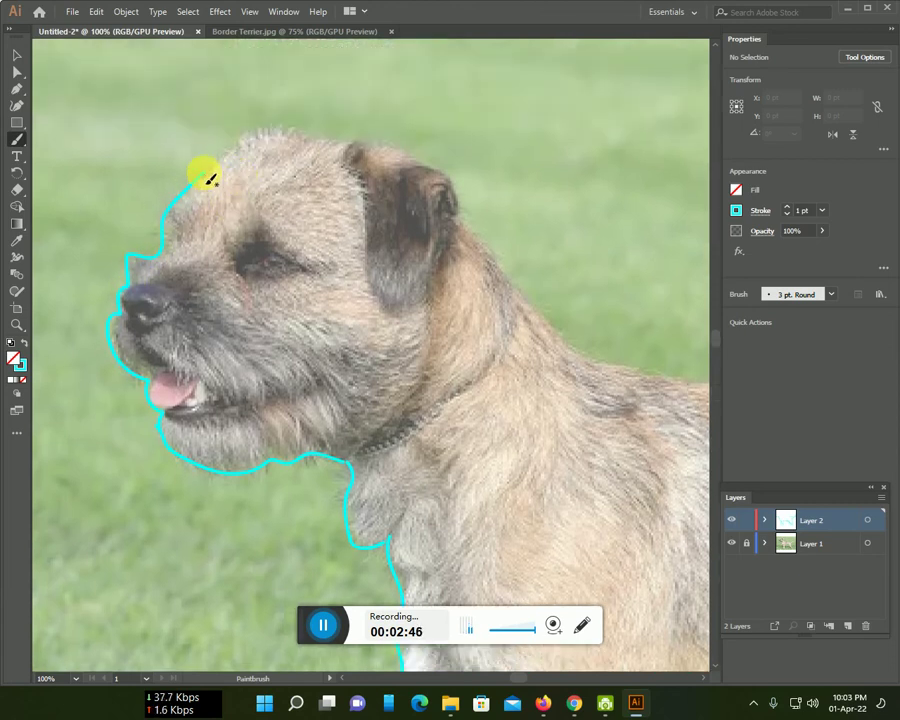
# - Trace the head top, back of the ear, the eye's lower line and eyelid, and the nose
pyautogui.moveTo(259, 149)
pyautogui.mouseDown()
pyautogui.moveTo(295, 127)
pyautogui.moveTo(378, 149)
pyautogui.moveTo(446, 186)
pyautogui.moveTo(470, 242)
pyautogui.moveTo(558, 344)
pyautogui.moveTo(648, 375)
pyautogui.mouseUp()
pyautogui.moveTo(445, 189)
pyautogui.mouseDown()
pyautogui.moveTo(437, 243)
pyautogui.moveTo(414, 292)
pyautogui.moveTo(376, 283)
pyautogui.moveTo(362, 166)
pyautogui.mouseUp()
pyautogui.moveTo(232, 264); pyautogui.dragTo(312, 273)
pyautogui.moveTo(235, 262)
pyautogui.mouseDown()
pyautogui.moveTo(265, 249)
pyautogui.moveTo(296, 267)
pyautogui.mouseUp()
pyautogui.scroll(-2, 305, 277)
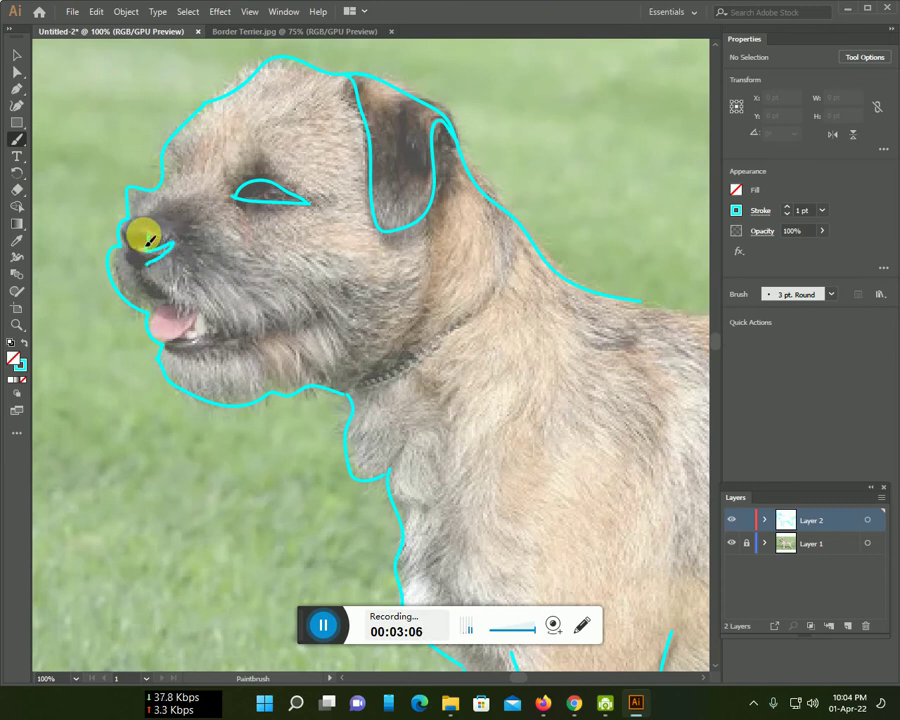
pyautogui.moveTo(149, 268)
pyautogui.mouseDown()
pyautogui.moveTo(176, 255)
pyautogui.moveTo(141, 224)
pyautogui.moveTo(118, 247)
pyautogui.moveTo(141, 283)
pyautogui.moveTo(180, 302)
pyautogui.moveTo(327, 325)
pyautogui.moveTo(161, 342)
pyautogui.mouseUp()
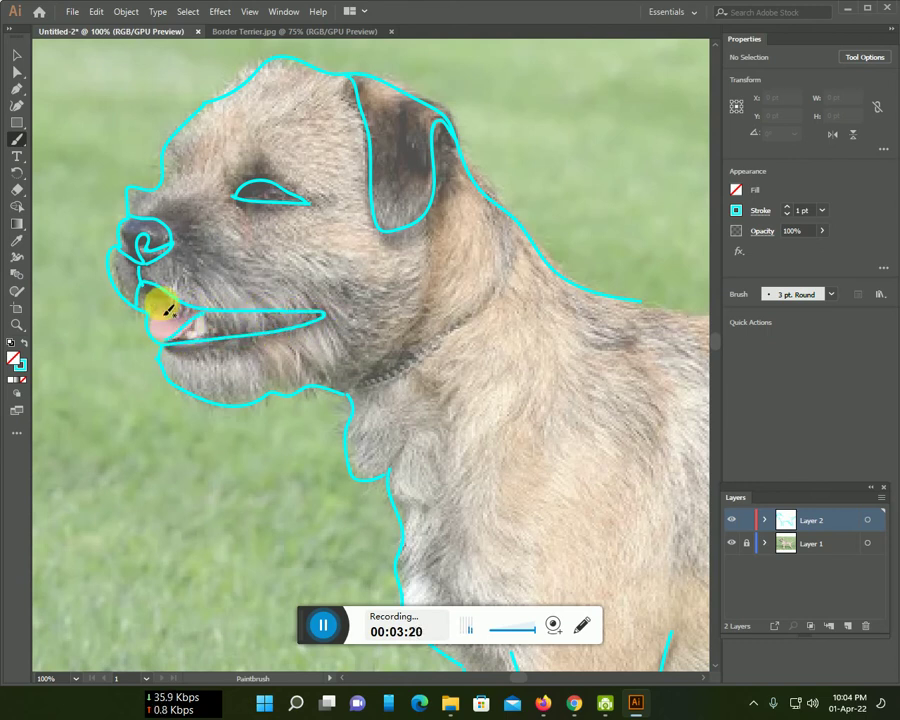
pyautogui.hotkey('ctrl', '-')
pyautogui.hotkey('ctrl', '-')
pyautogui.hotkey('ctrl', '-')
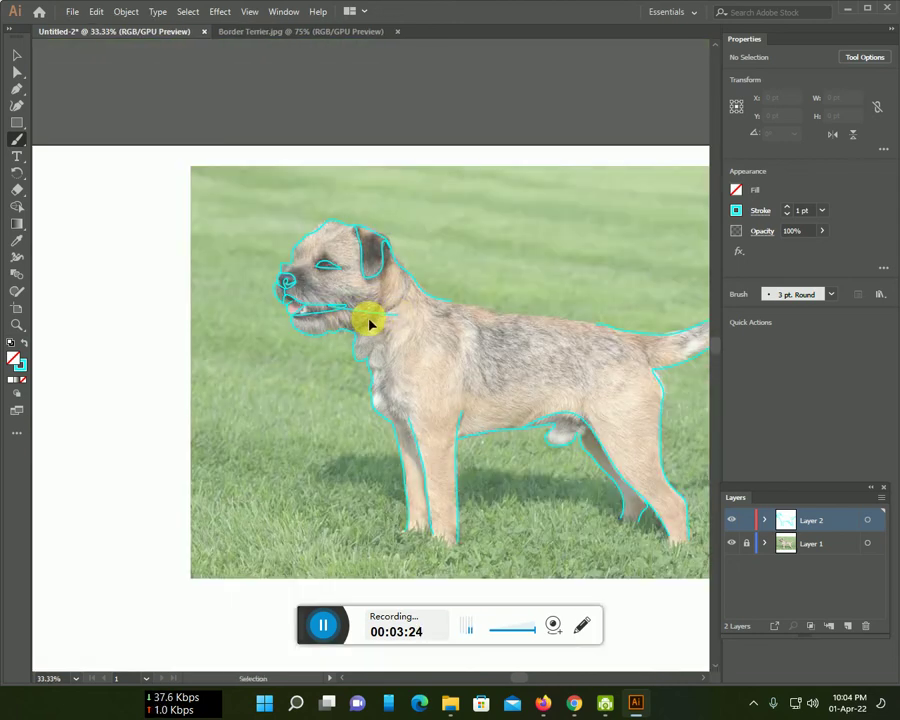
# - Paint the back line from neck to tail, then hide and reshow the photo layer to check
pyautogui.moveTo(378, 330); pyautogui.dragTo(238, 319)
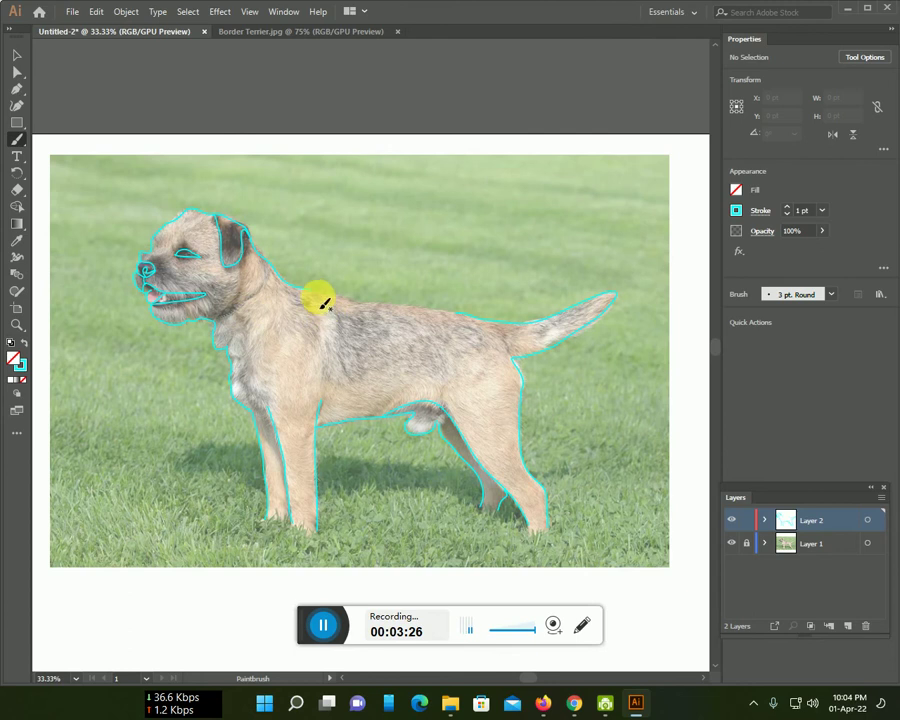
pyautogui.moveTo(317, 296); pyautogui.dragTo(474, 324)
pyautogui.click(742, 543)
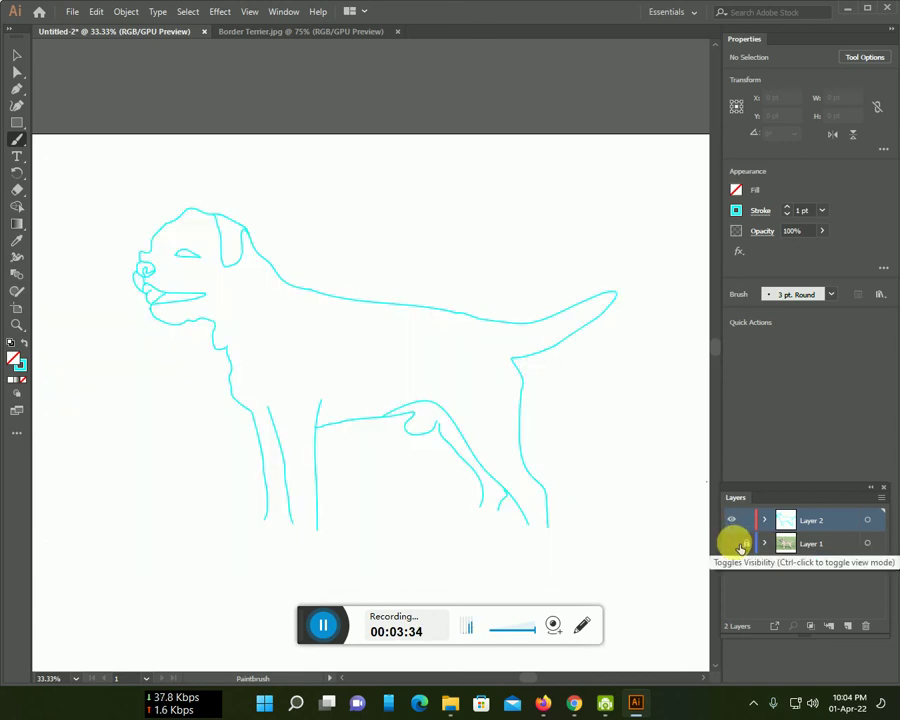
pyautogui.click(734, 543)
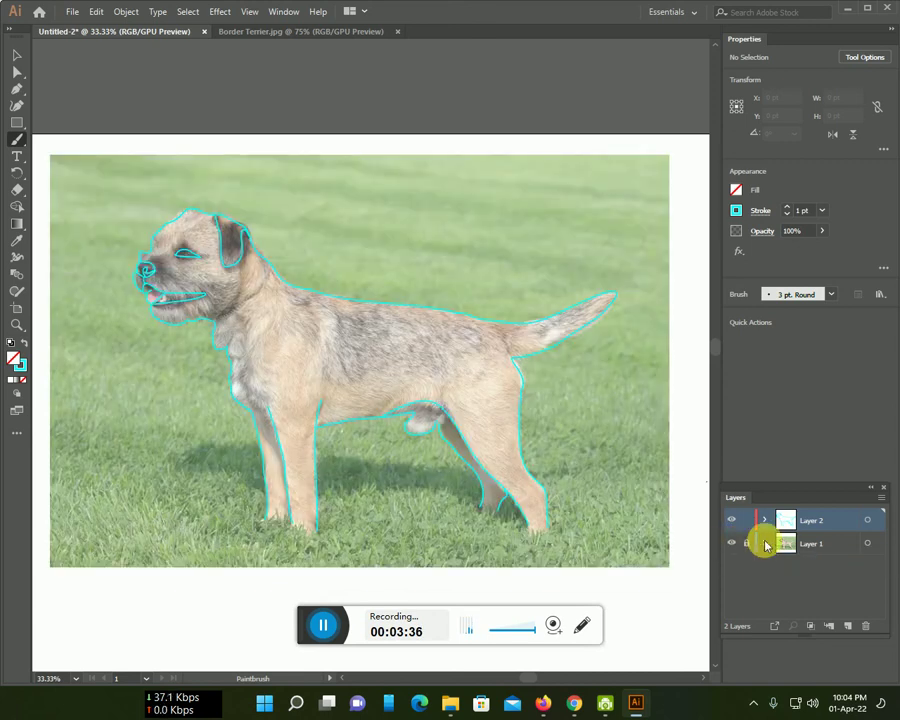